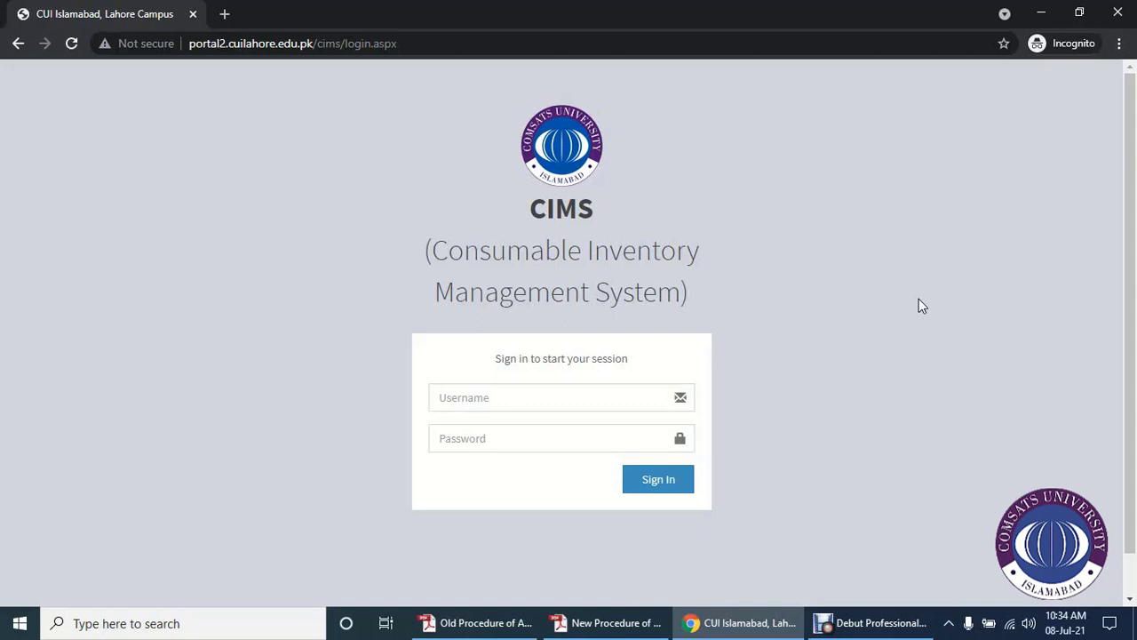
Step: Switch to Old Procedure of Accessories Issuance.pdf in Adobe Acrobat Pro and read through the issuance flowchart onto its second page
{"action": "left_click", "coordinate": [471, 622]}
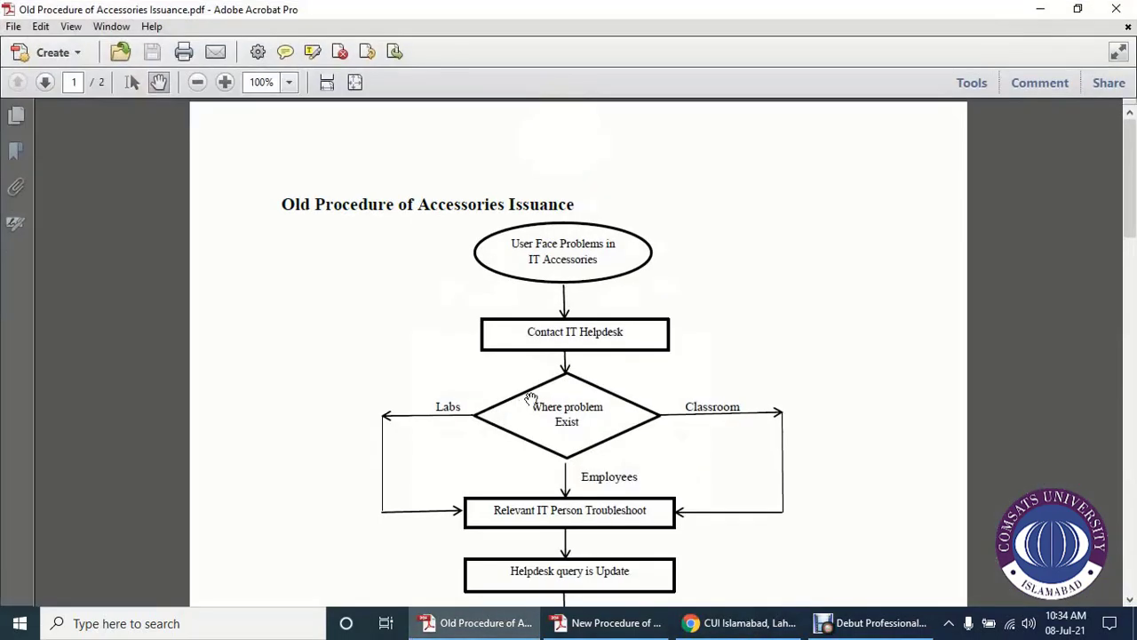
{"action": "scroll", "coordinate": [759, 317], "scroll_direction": "down", "scroll_amount": 2}
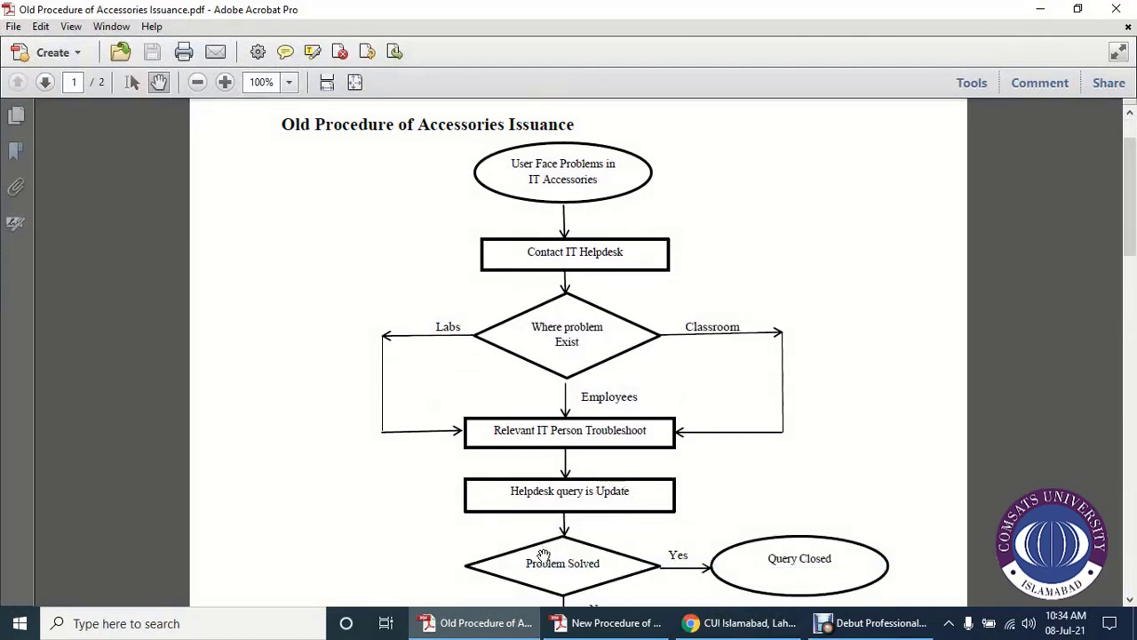
{"action": "scroll", "coordinate": [542, 558], "scroll_direction": "down", "scroll_amount": 3}
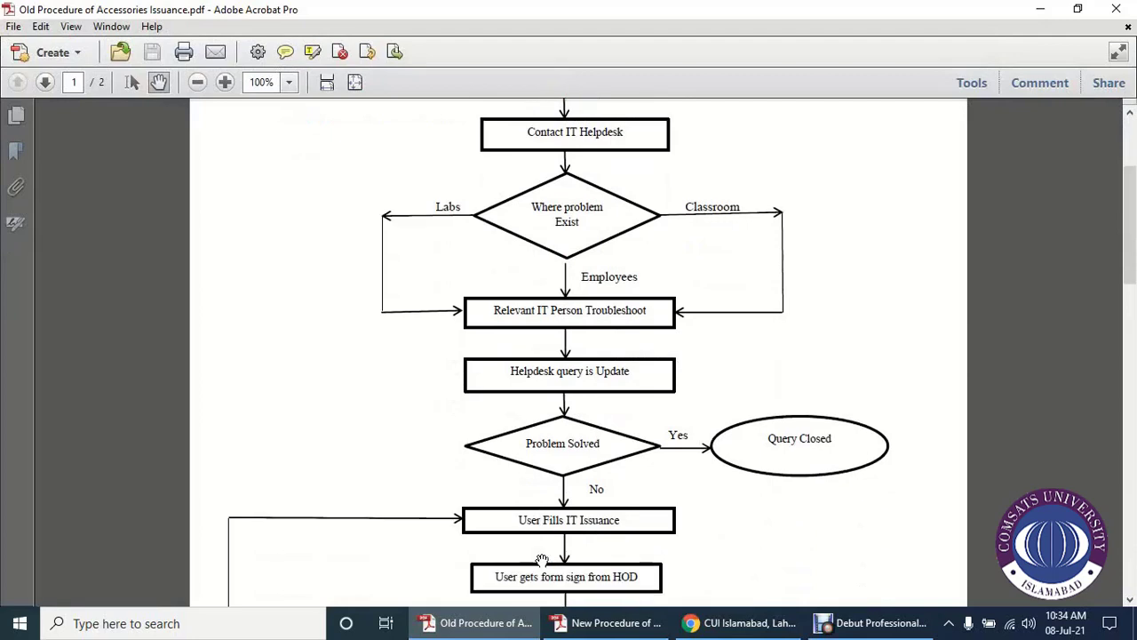
{"action": "scroll", "coordinate": [542, 560], "scroll_direction": "down", "scroll_amount": 1}
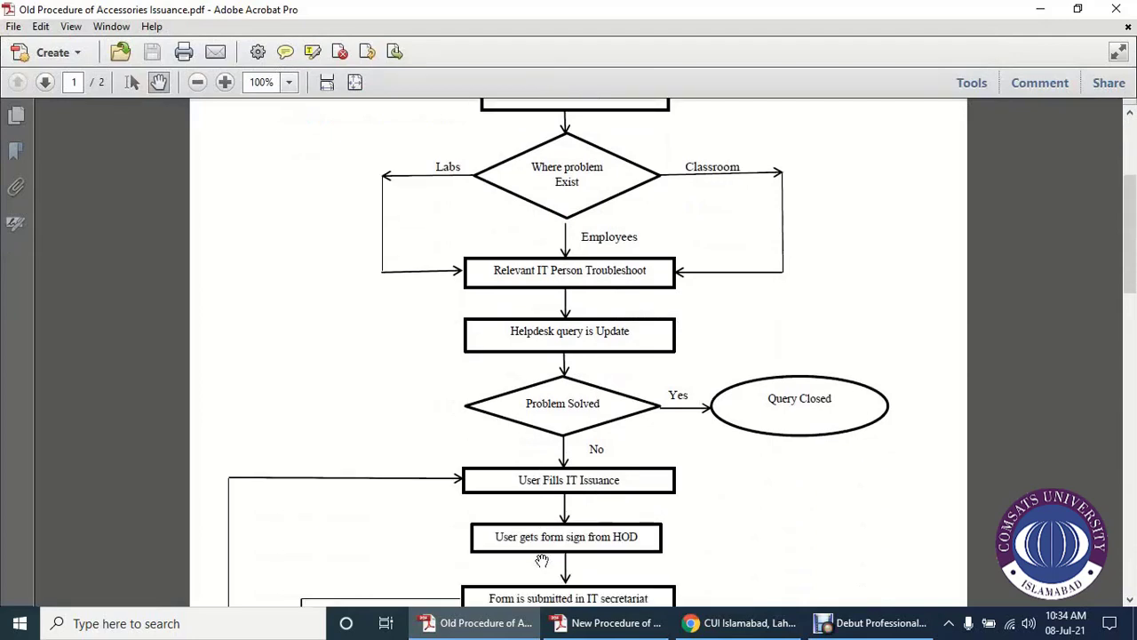
{"action": "scroll", "coordinate": [542, 560], "scroll_direction": "down", "scroll_amount": 1}
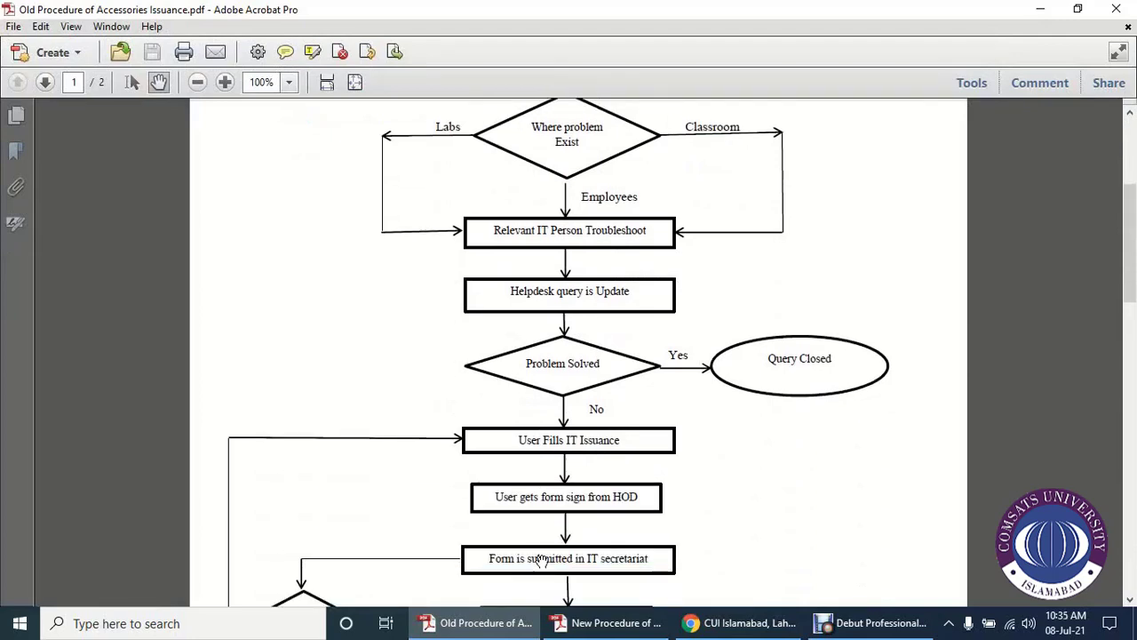
{"action": "scroll", "coordinate": [587, 560], "scroll_direction": "down", "scroll_amount": 3}
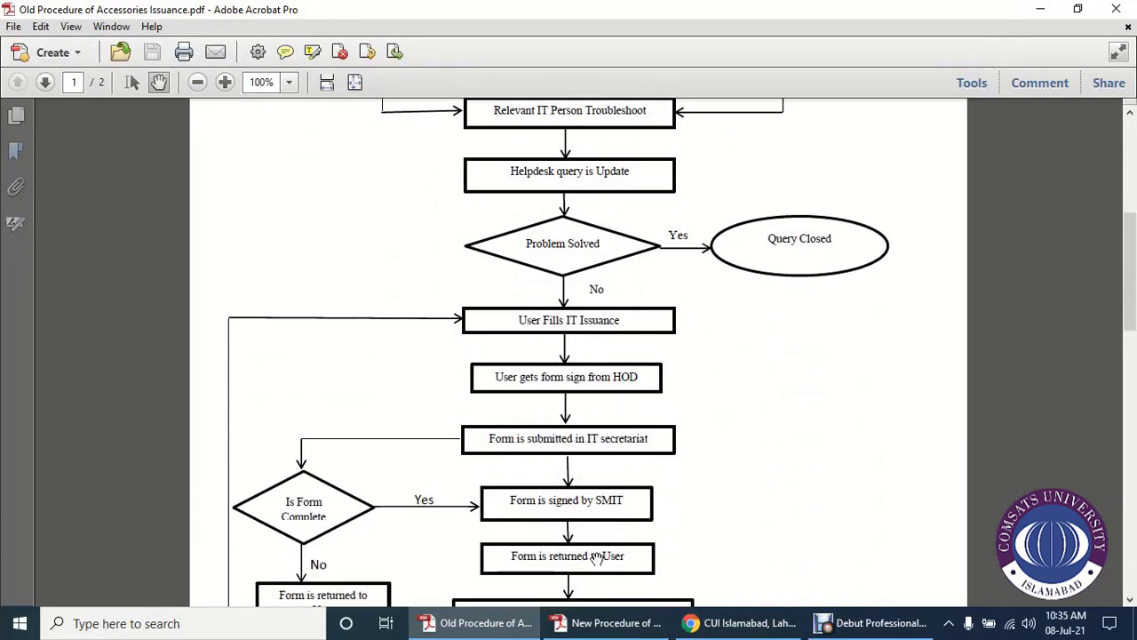
{"action": "scroll", "coordinate": [594, 555], "scroll_direction": "down", "scroll_amount": 4}
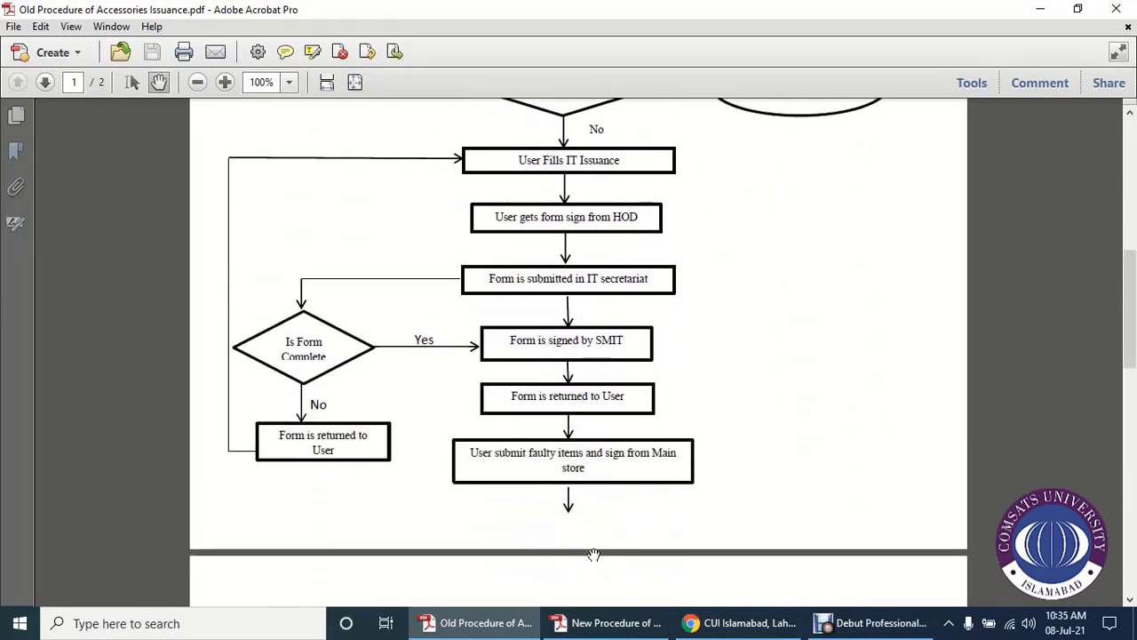
{"action": "scroll", "coordinate": [594, 556], "scroll_direction": "down", "scroll_amount": 3}
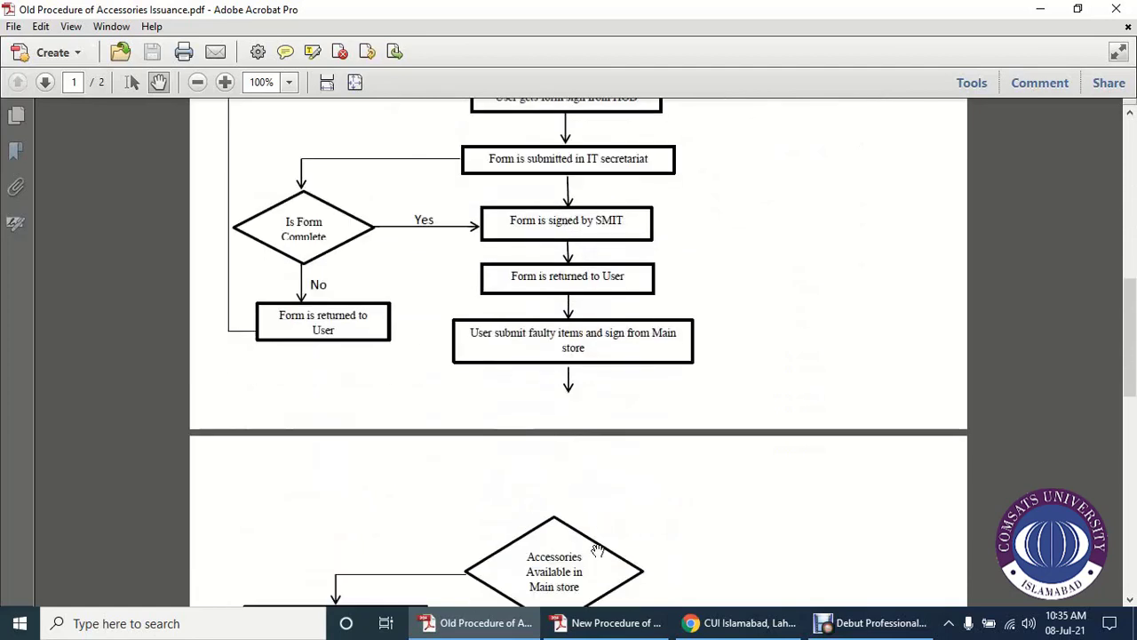
{"action": "scroll", "coordinate": [626, 551], "scroll_direction": "down", "scroll_amount": 4}
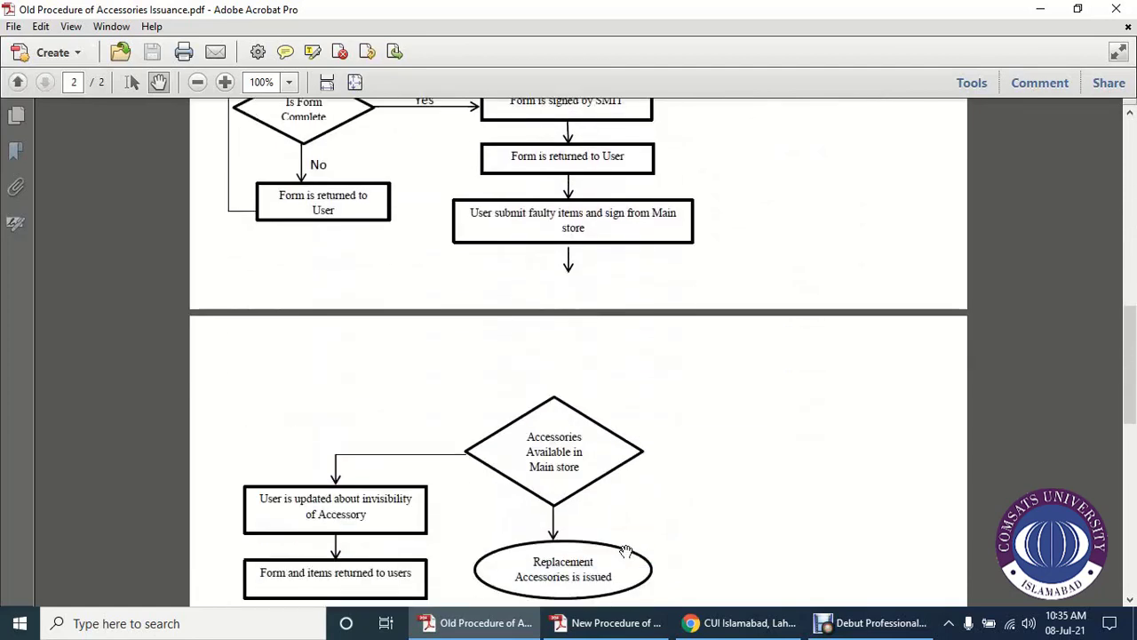
Step: Switch to New Procedure of Accessories Issuance.pdf and read its flowchart through to the request being processed by the helpdesk
{"action": "mouse_move", "coordinate": [608, 623]}
{"action": "left_click", "coordinate": [631, 516]}
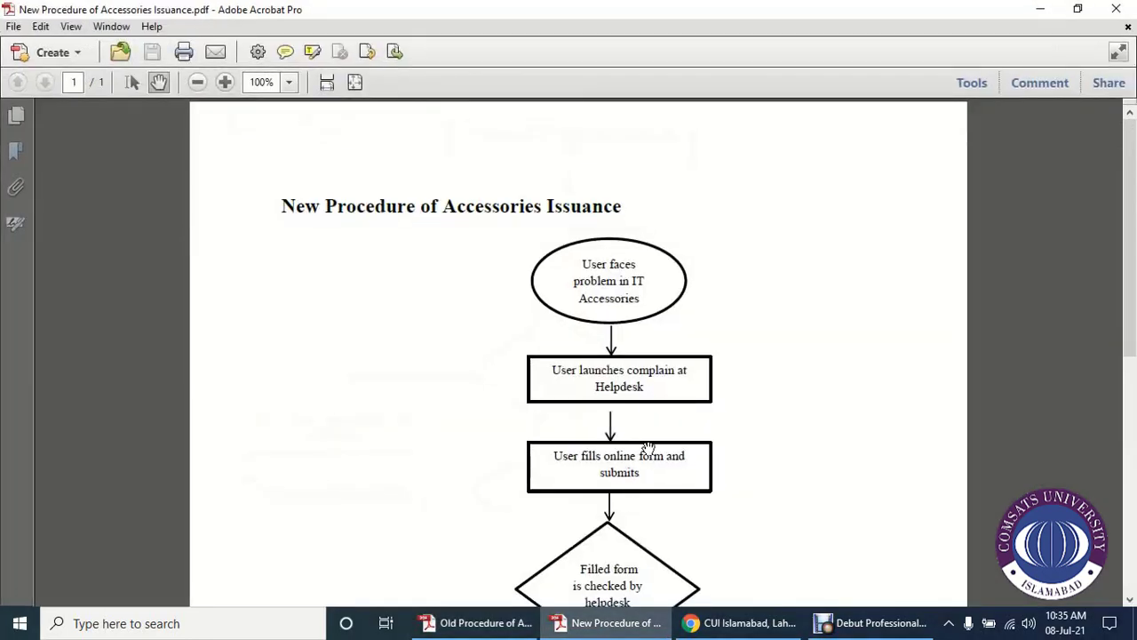
{"action": "scroll", "coordinate": [704, 424], "scroll_direction": "down", "scroll_amount": 5}
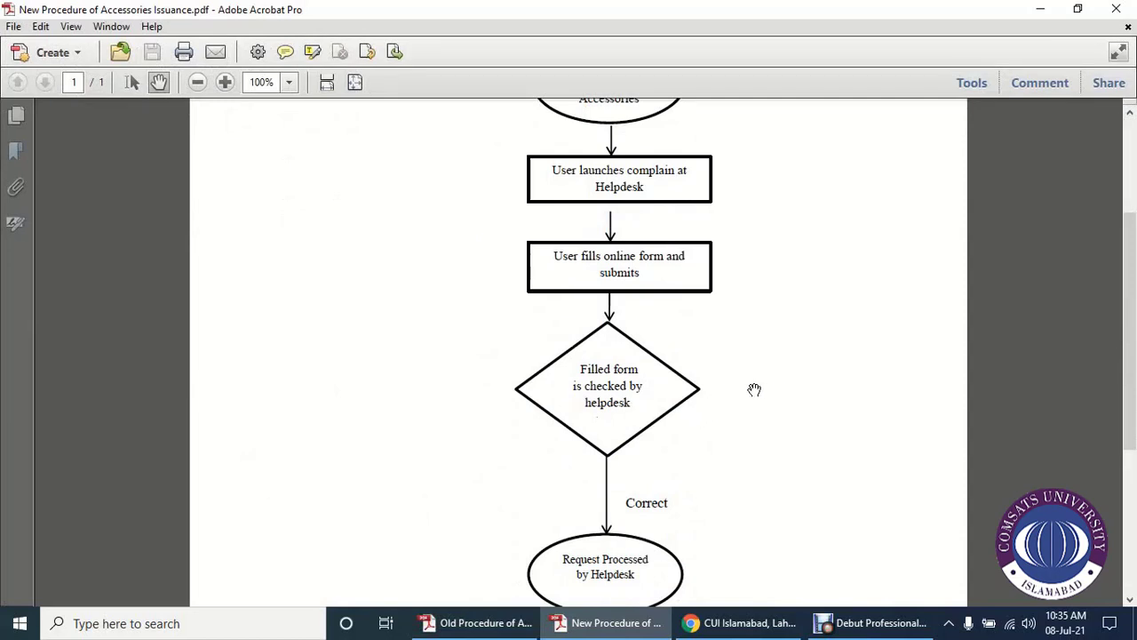
{"action": "scroll", "coordinate": [561, 371], "scroll_direction": "down", "scroll_amount": 3}
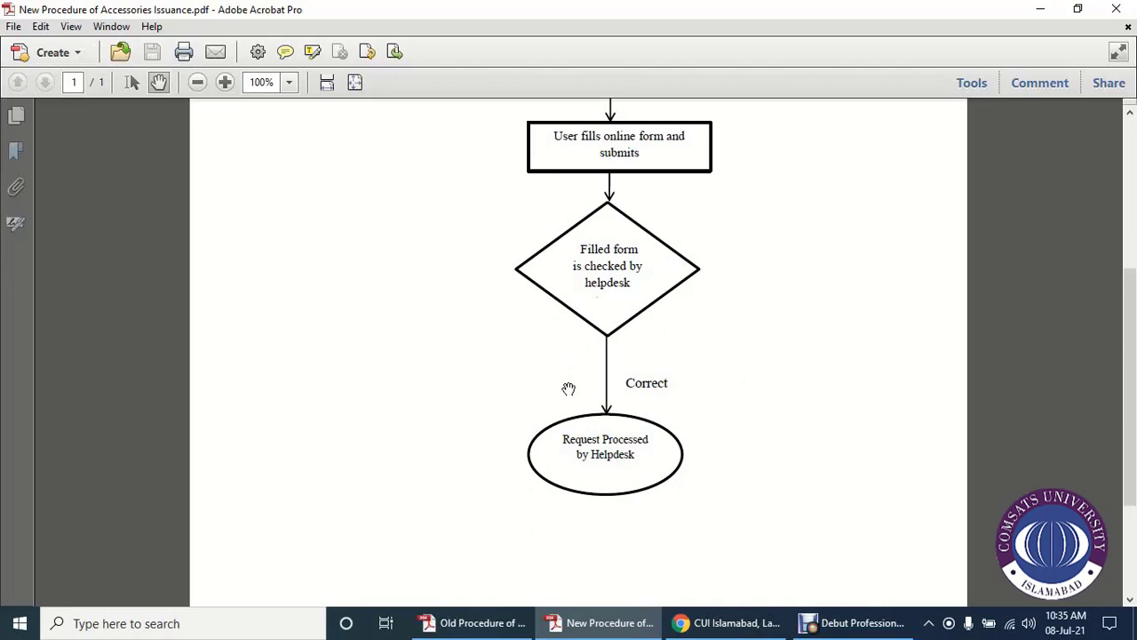
Step: Switch to the CIMS login page in Chrome and sign in with the employee's username and account password
{"action": "left_click", "coordinate": [749, 623]}
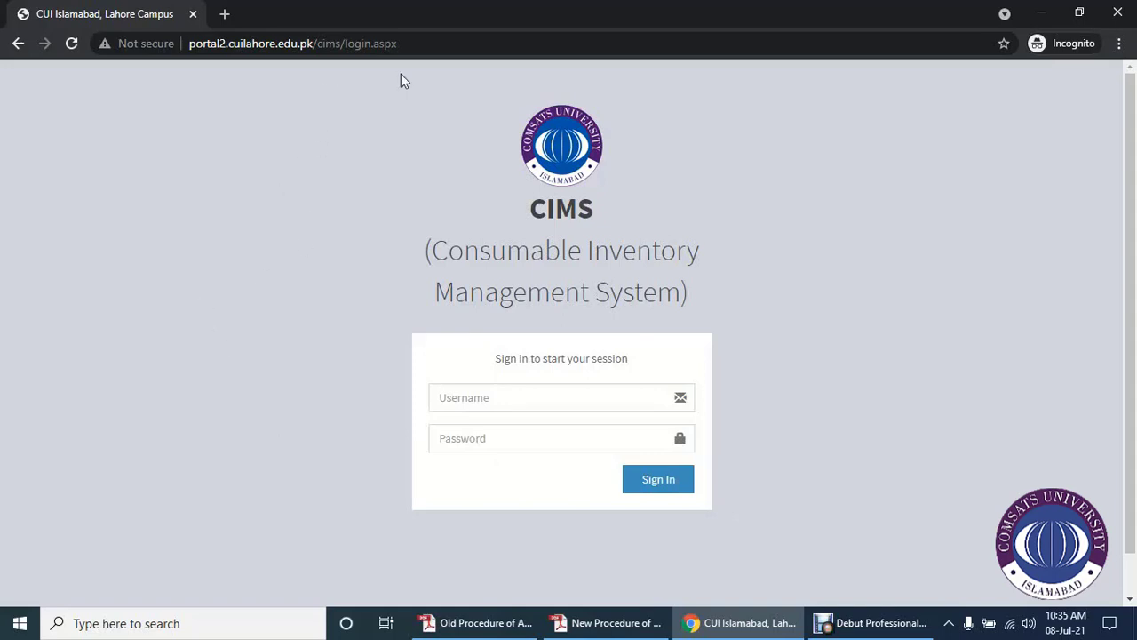
{"action": "left_click", "coordinate": [418, 42]}
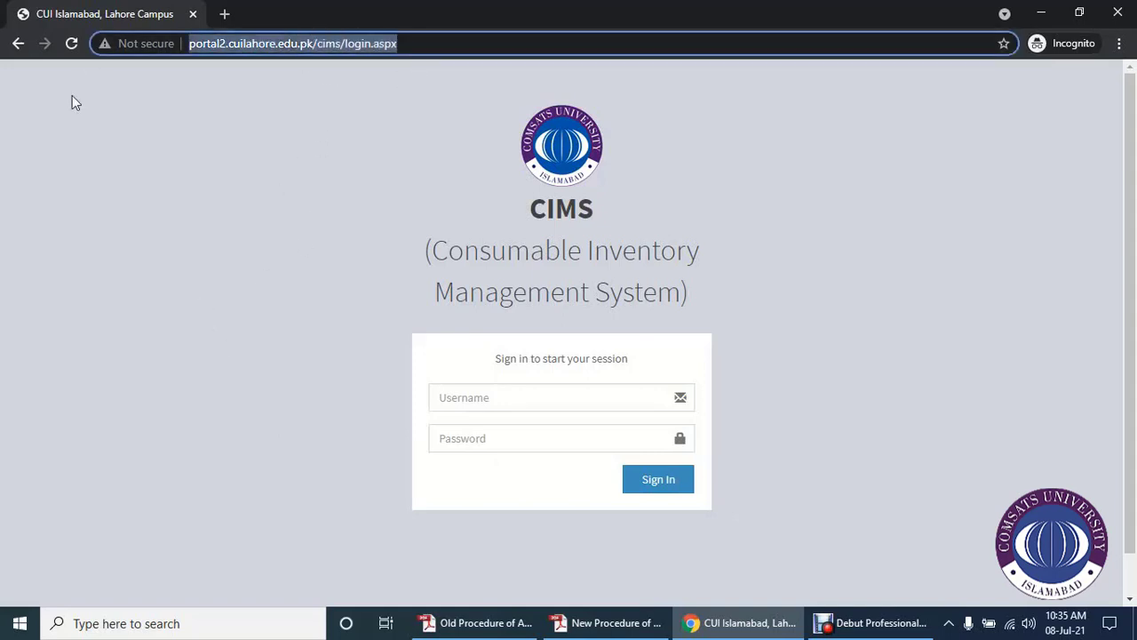
{"action": "left_click", "coordinate": [244, 295]}
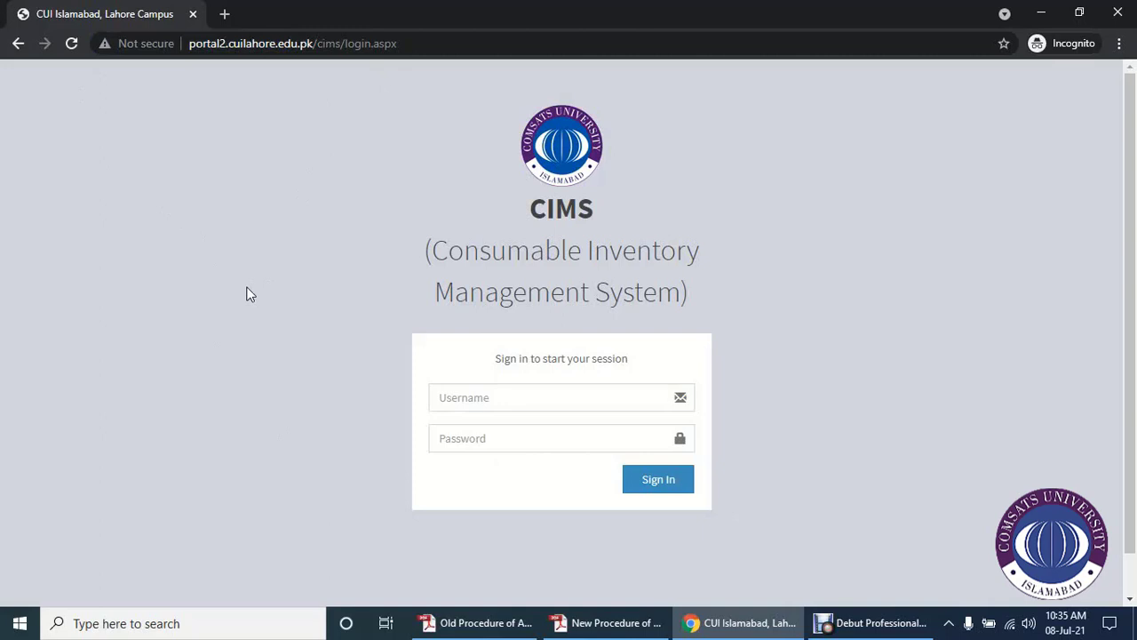
{"action": "left_click", "coordinate": [482, 396]}
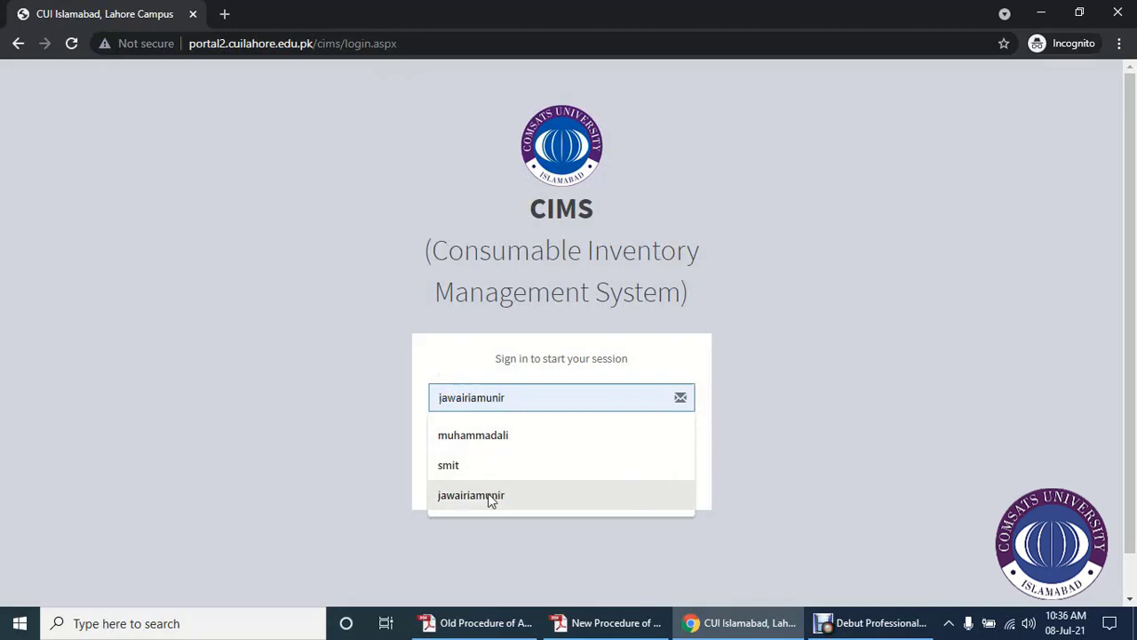
{"action": "left_click", "coordinate": [488, 493]}
{"action": "left_click", "coordinate": [489, 439]}
{"action": "type", "text": "*"}
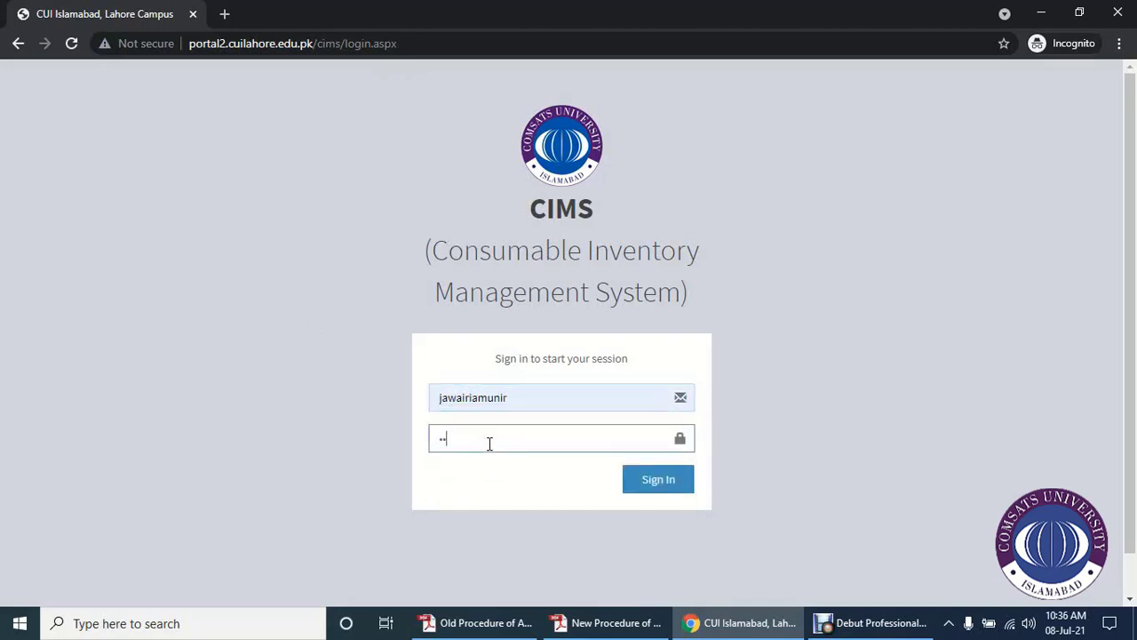
{"action": "type", "text": "*******"}
{"action": "left_click", "coordinate": [668, 486]}
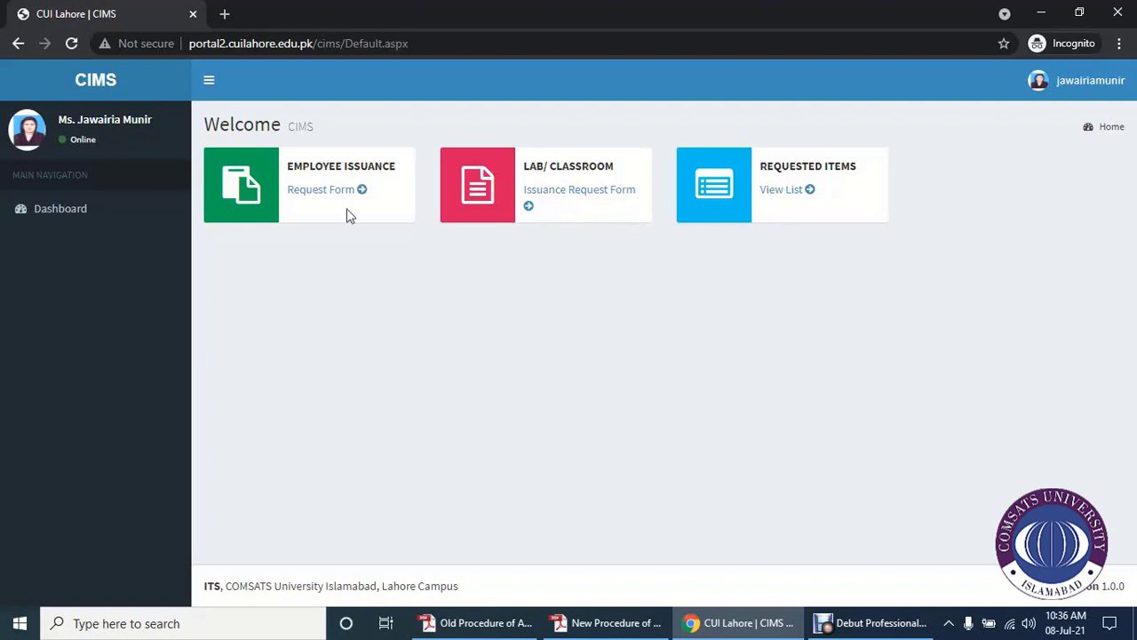
Step: Open the employee issuance request form and enter 4512 as the Help Desk ID
{"action": "left_click", "coordinate": [324, 193]}
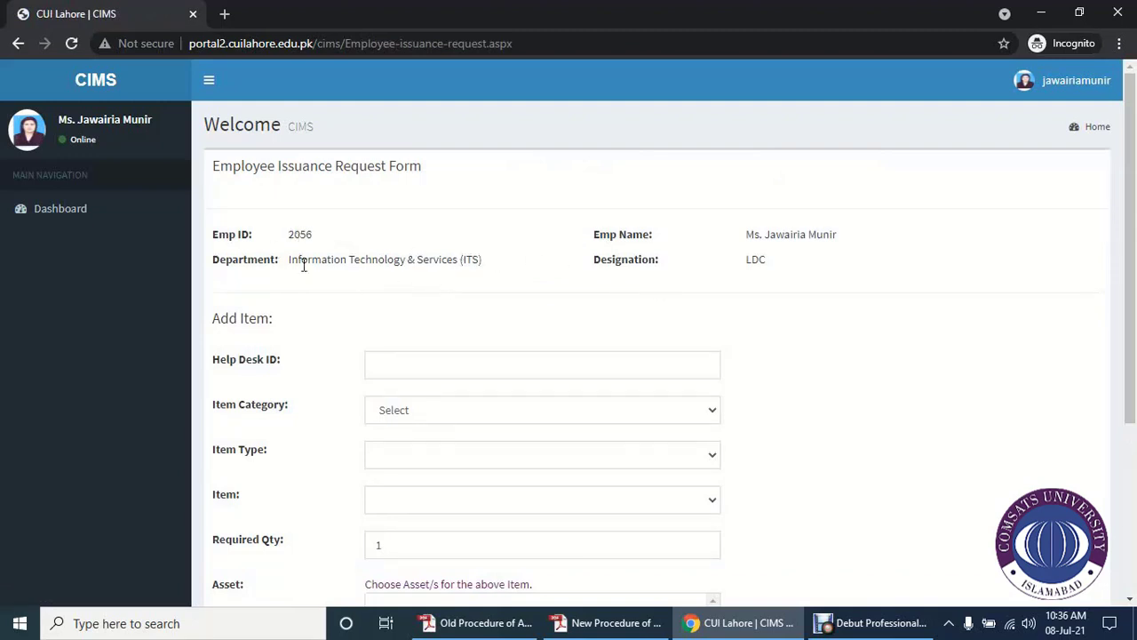
{"action": "left_click", "coordinate": [397, 371]}
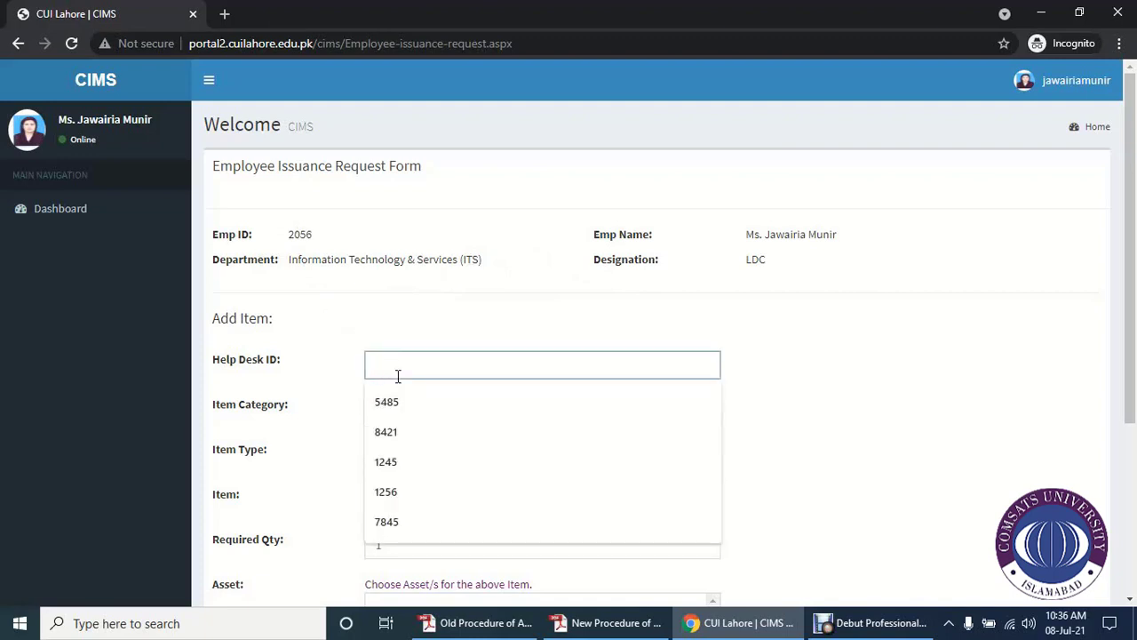
{"action": "type", "text": "4512"}
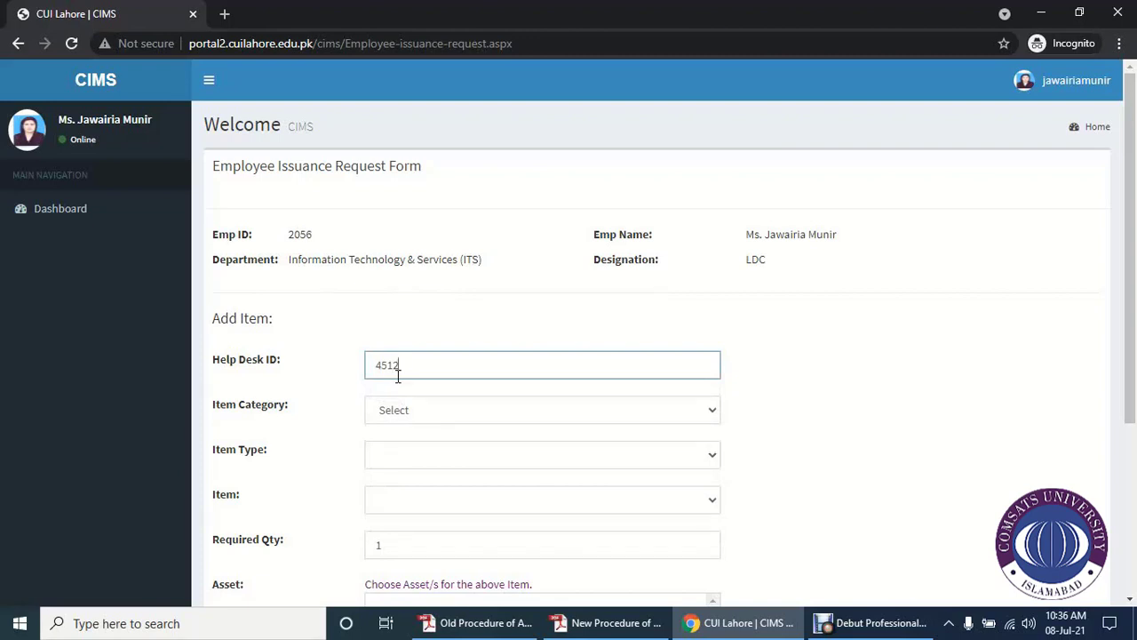
Step: Set the item category to IT Items, the item type to Mouse and the item to Optical Mouse Wire
{"action": "left_click", "coordinate": [407, 410]}
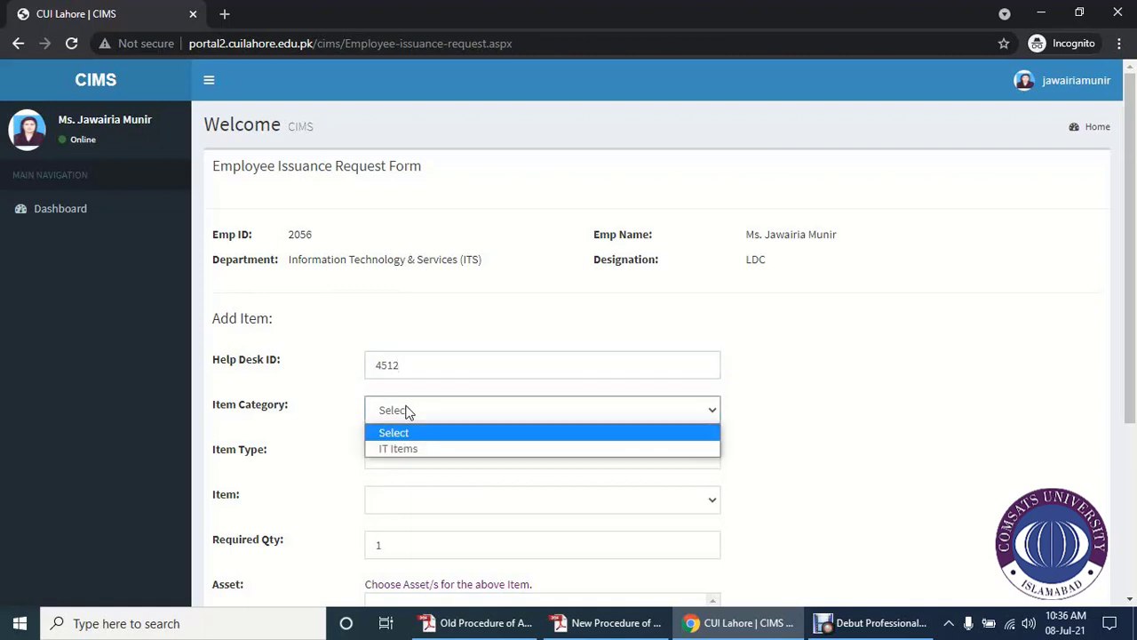
{"action": "left_click", "coordinate": [408, 446]}
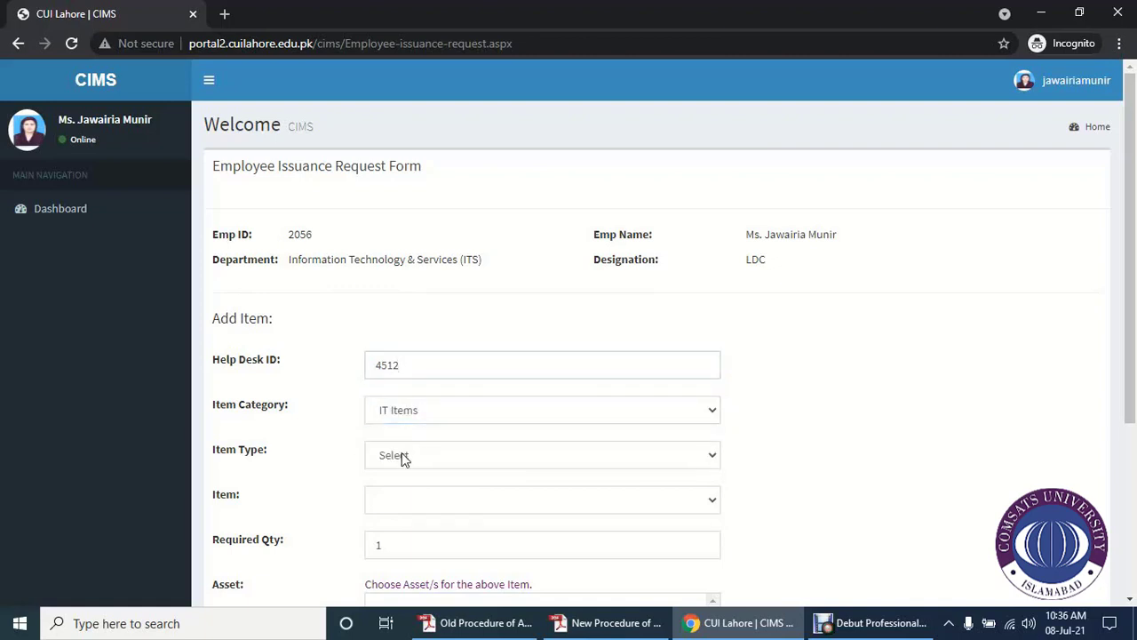
{"action": "left_click", "coordinate": [403, 458]}
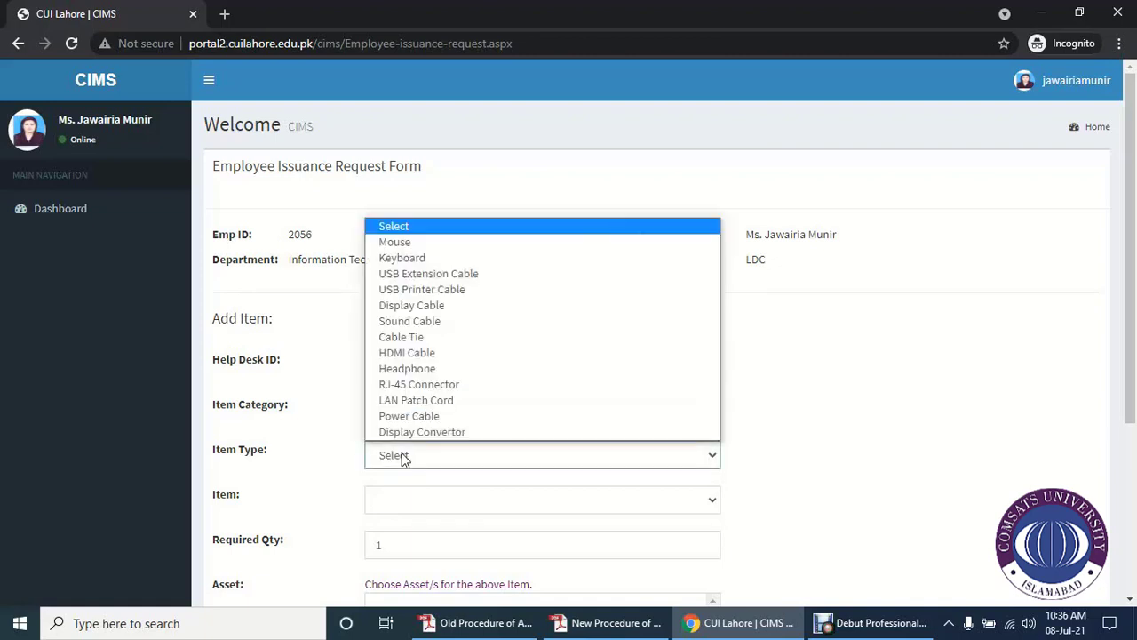
{"action": "left_click", "coordinate": [421, 240]}
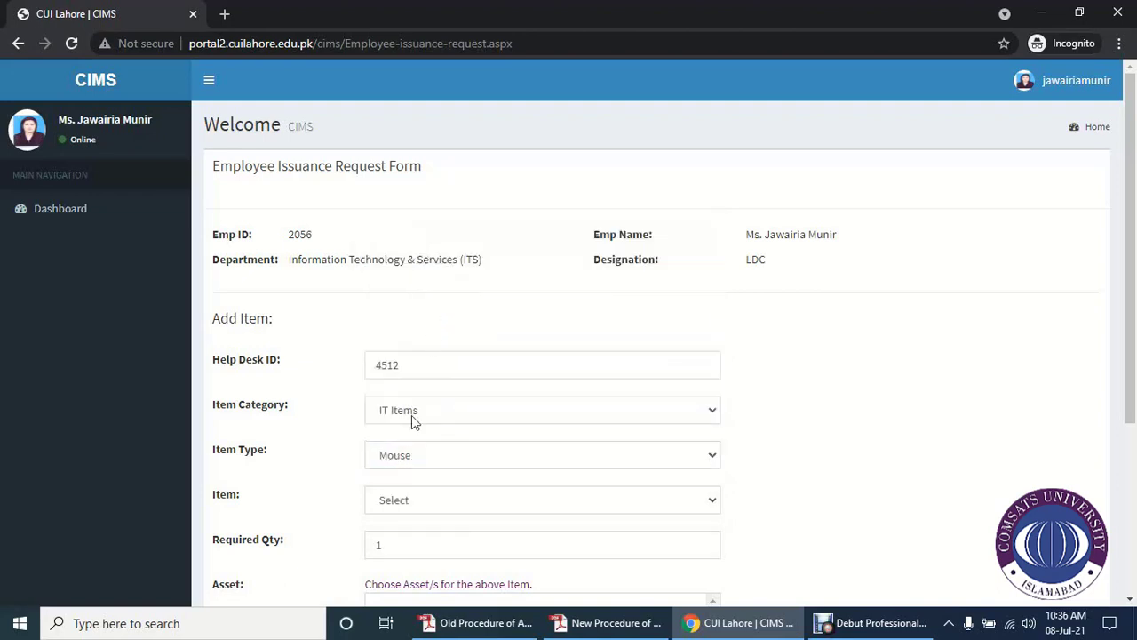
{"action": "left_click", "coordinate": [411, 496]}
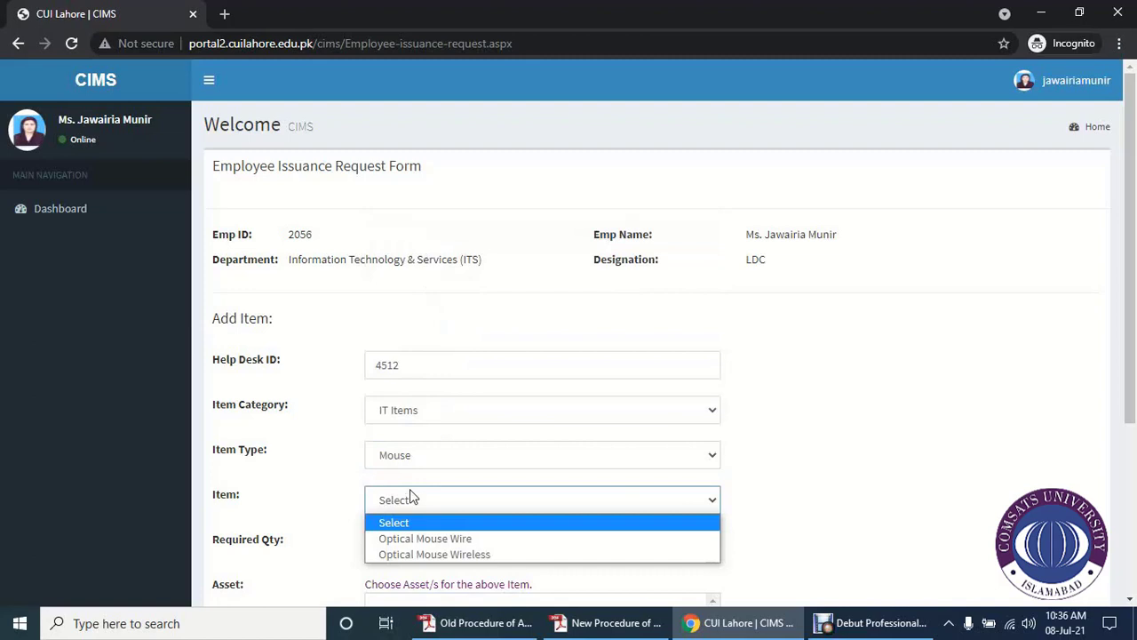
{"action": "left_click", "coordinate": [430, 538]}
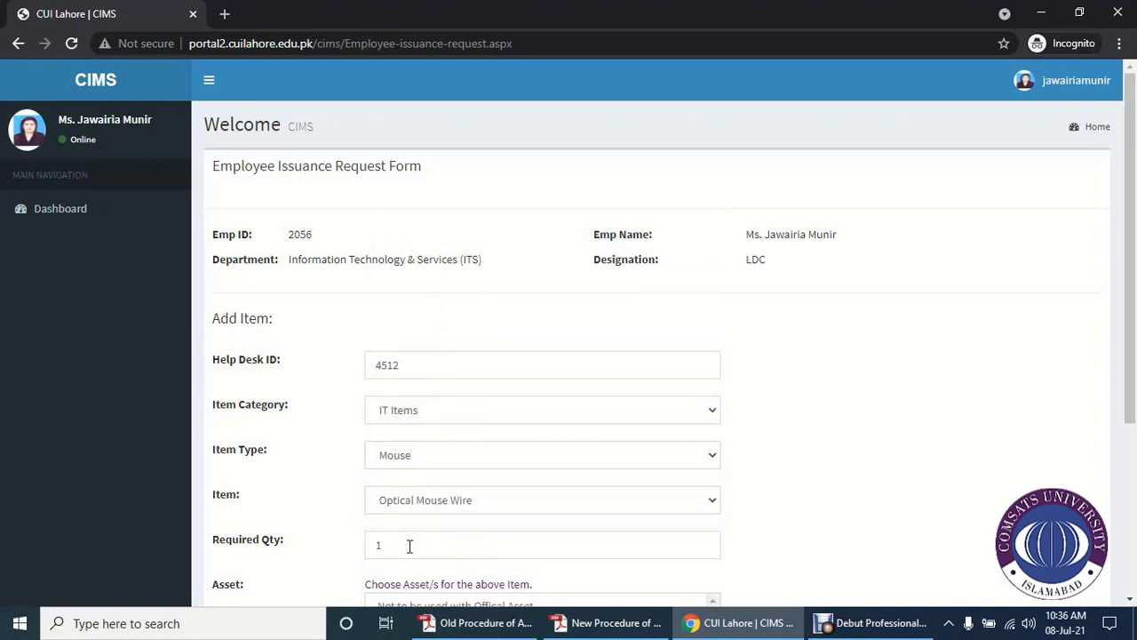
Step: Choose Computer Dell 990 with LCD as the asset for the requested mouse
{"action": "left_click", "coordinate": [410, 545]}
{"action": "scroll", "coordinate": [338, 548], "scroll_direction": "down", "scroll_amount": 2}
{"action": "scroll", "coordinate": [351, 533], "scroll_direction": "down", "scroll_amount": 2}
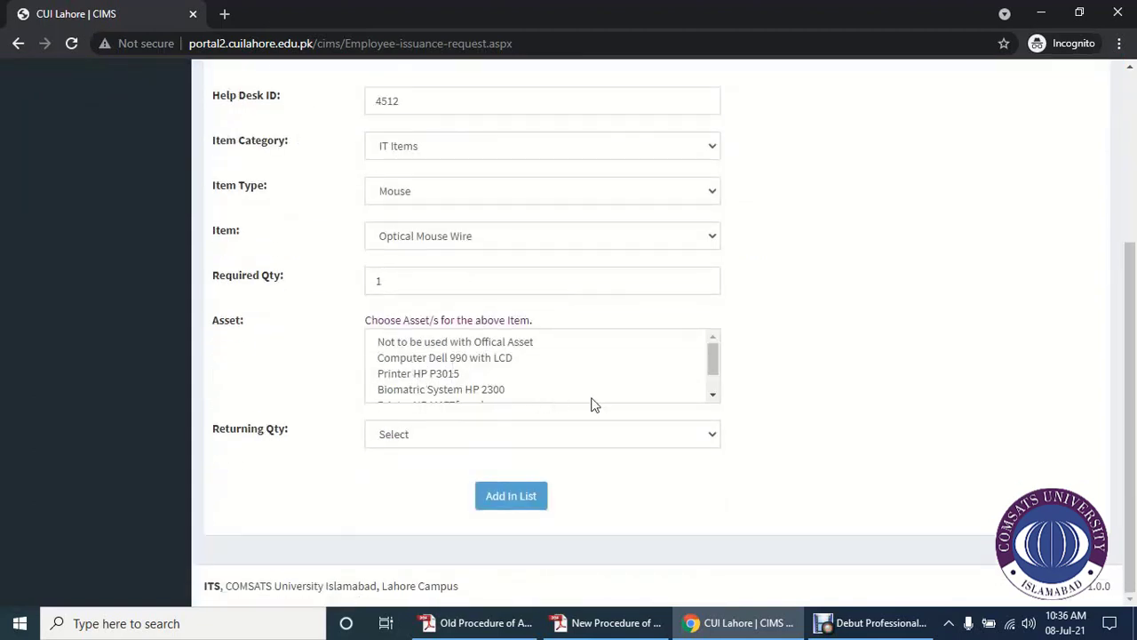
{"action": "mouse_move", "coordinate": [714, 360]}
{"action": "left_mouse_down"}
{"action": "mouse_move", "coordinate": [714, 374]}
{"action": "mouse_move", "coordinate": [711, 362]}
{"action": "left_mouse_up"}
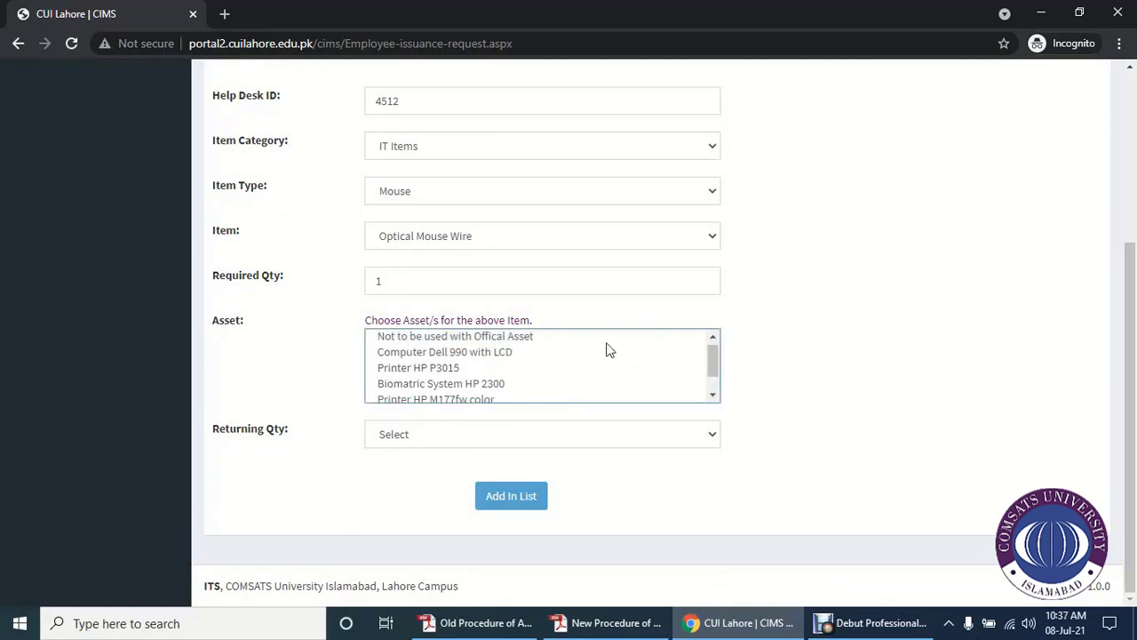
{"action": "left_click", "coordinate": [434, 339]}
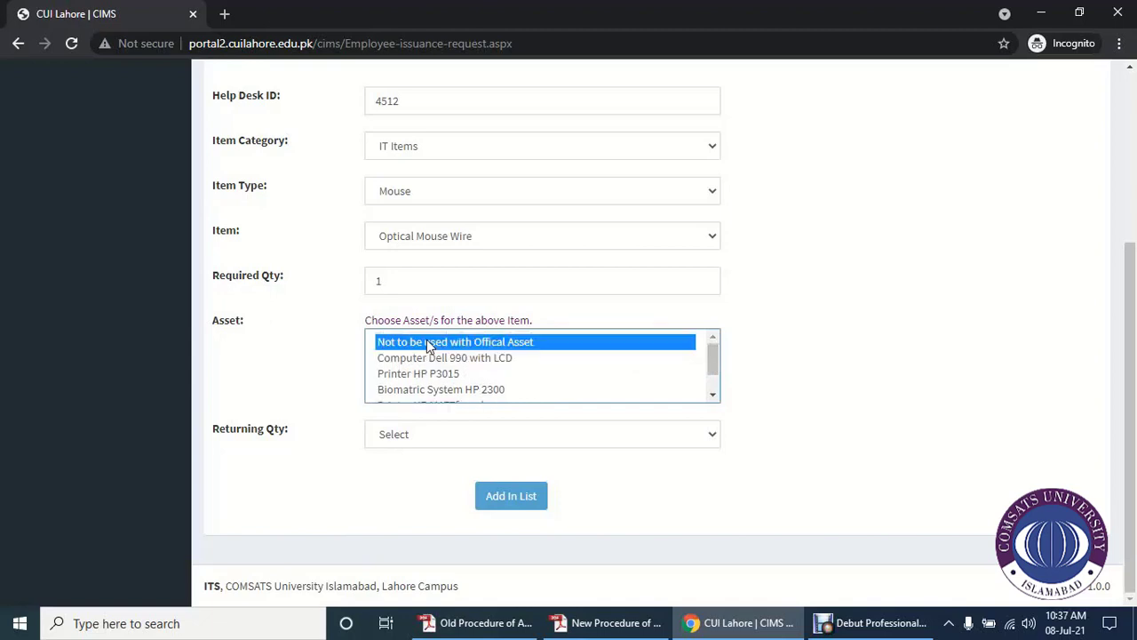
{"action": "left_click", "coordinate": [432, 356]}
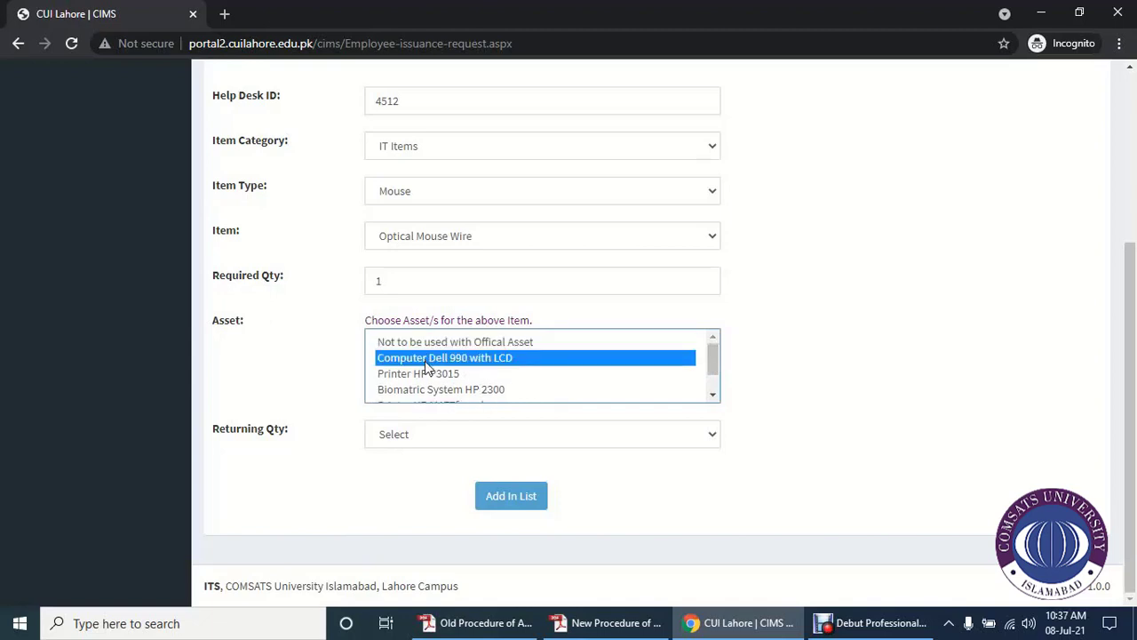
Step: Set the returning quantity for the mouse request to 1
{"action": "left_click", "coordinate": [406, 439]}
{"action": "scroll", "coordinate": [432, 358], "scroll_direction": "down", "scroll_amount": 1}
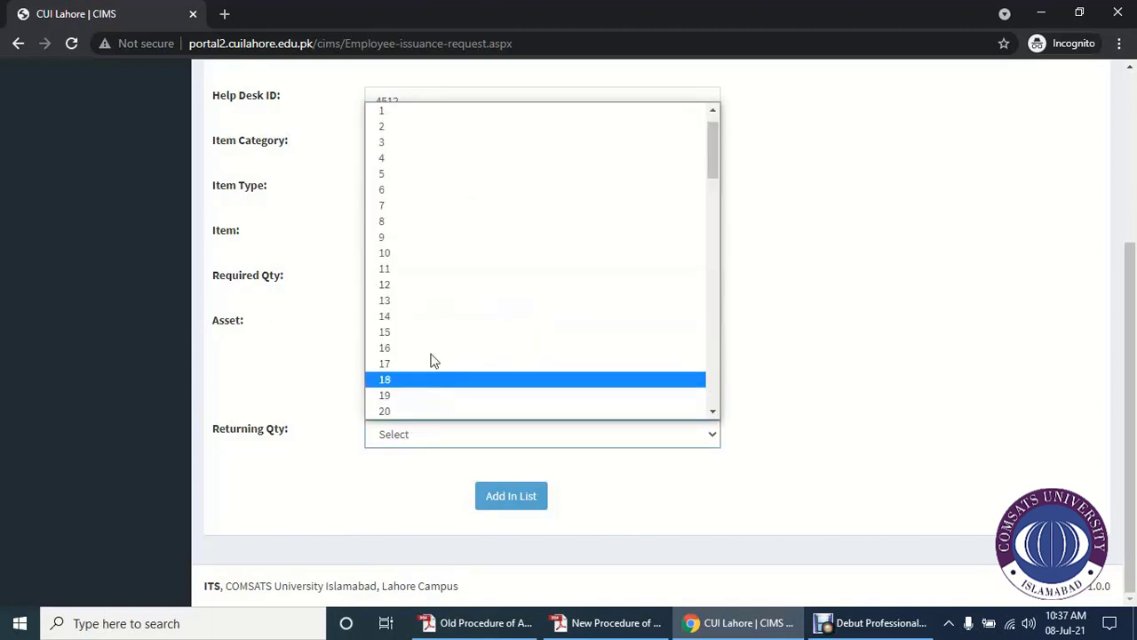
{"action": "left_click", "coordinate": [404, 96]}
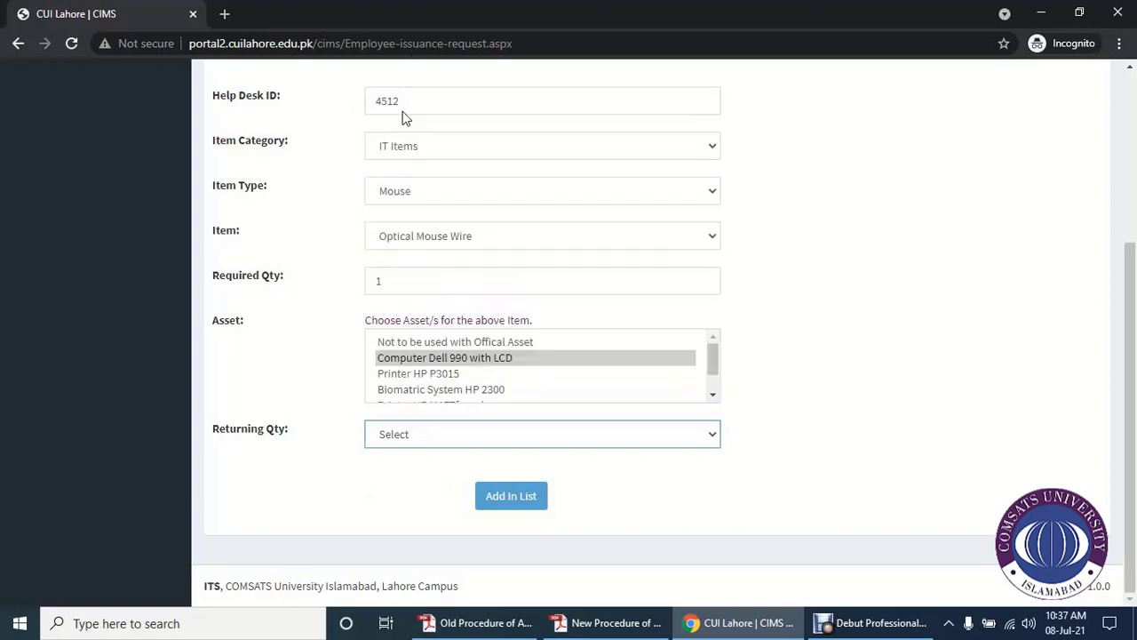
{"action": "left_click", "coordinate": [406, 436]}
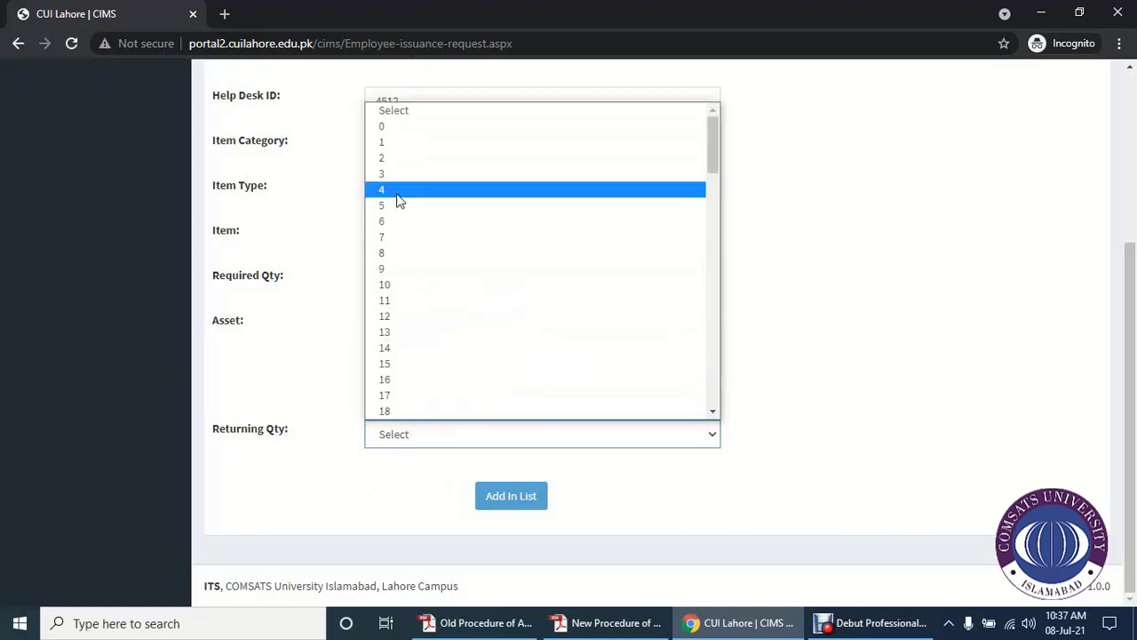
{"action": "left_click", "coordinate": [396, 142]}
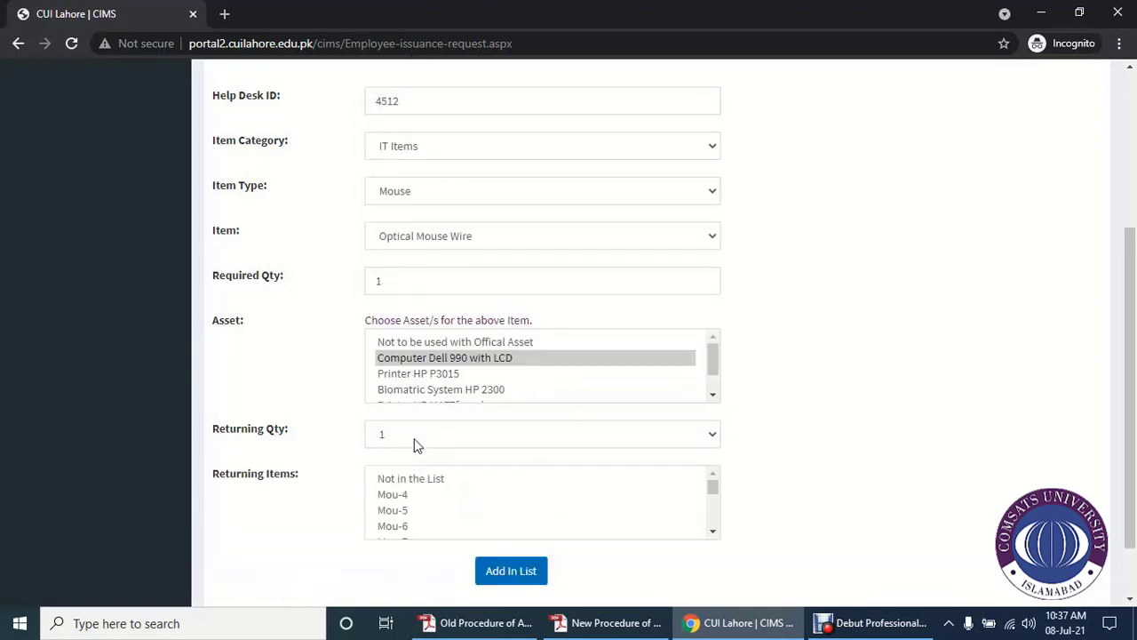
Step: Mark the returning item as Not in the List and add the optical mouse request to the items list
{"action": "left_click", "coordinate": [436, 484]}
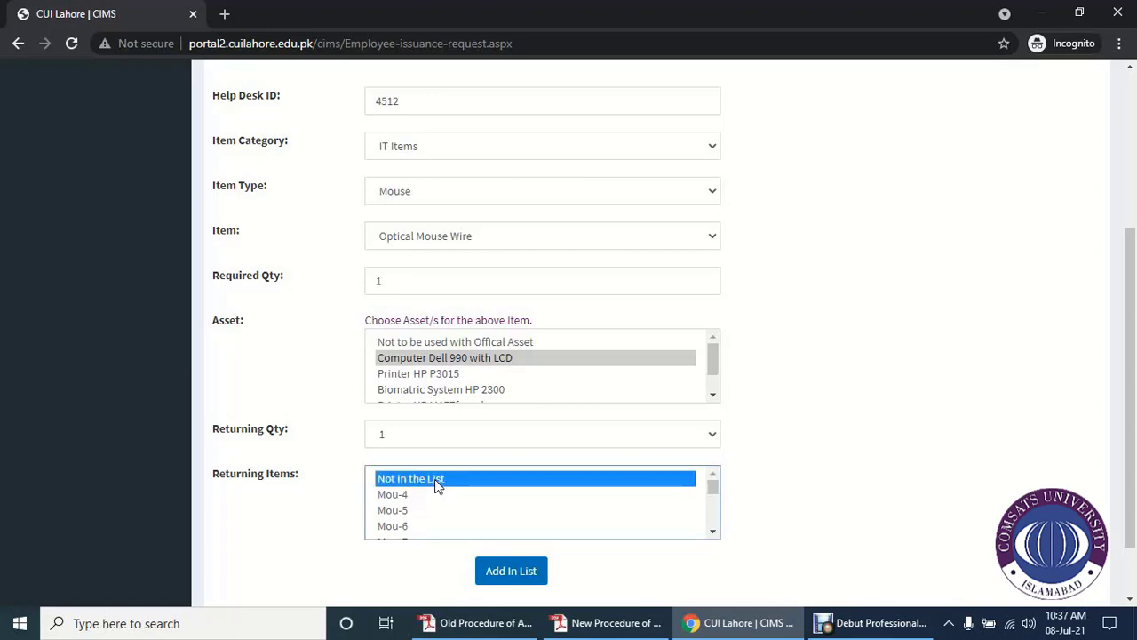
{"action": "scroll", "coordinate": [434, 547], "scroll_direction": "down", "scroll_amount": 1}
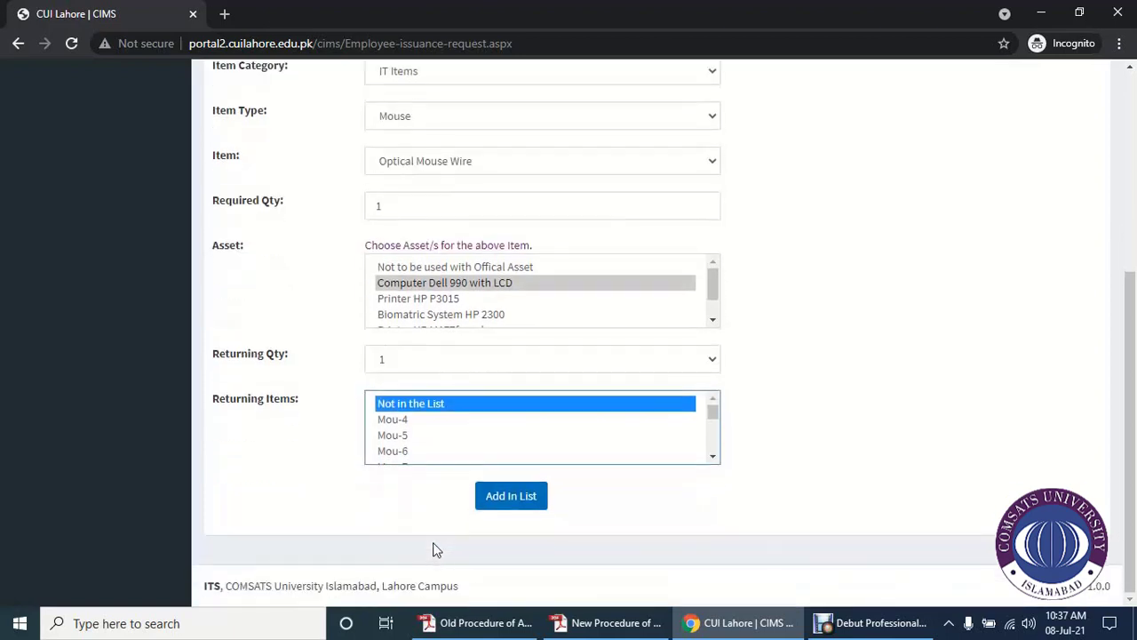
{"action": "left_click", "coordinate": [510, 499]}
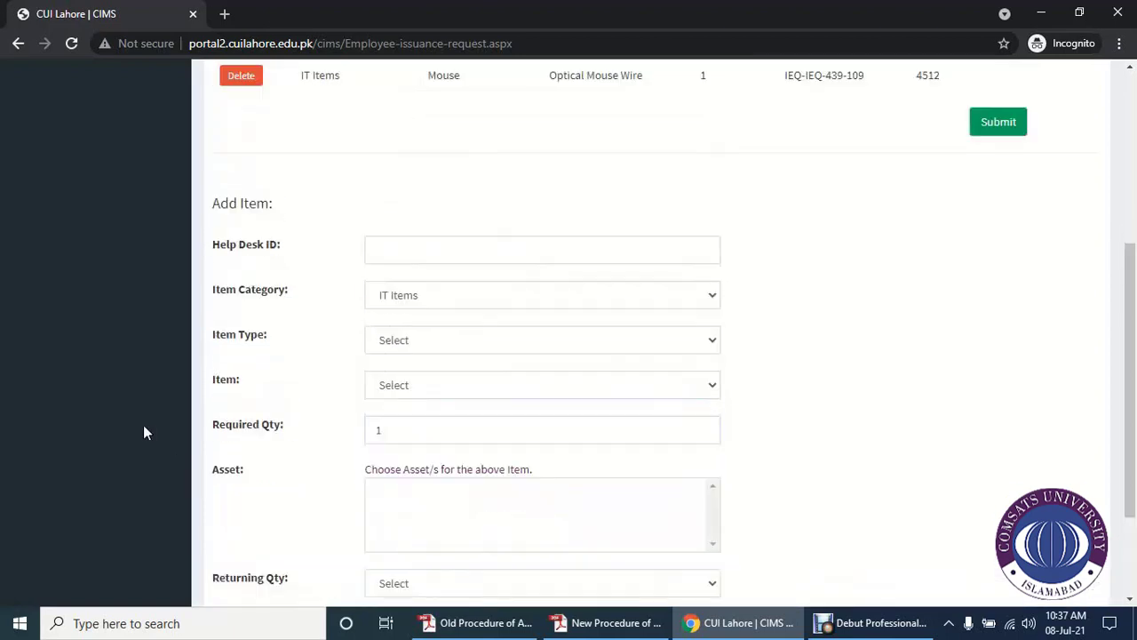
{"action": "scroll", "coordinate": [415, 364], "scroll_direction": "up", "scroll_amount": 3}
{"action": "scroll", "coordinate": [417, 366], "scroll_direction": "up", "scroll_amount": 2}
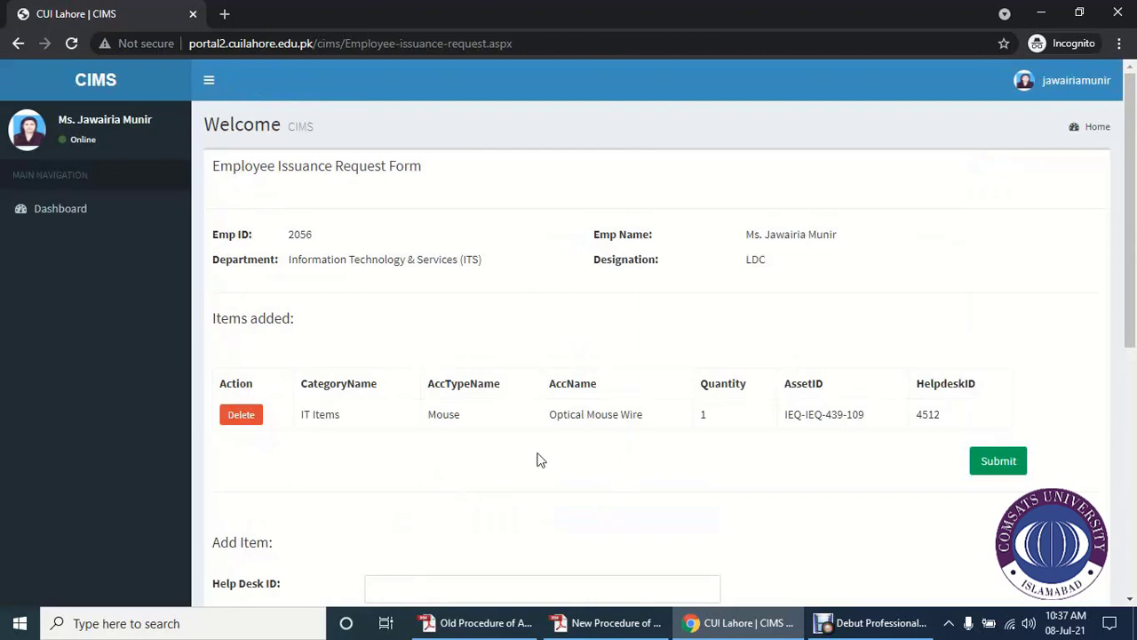
Step: Look through the list of requested items, checking the requested and issued quantities and the status of each entry
{"action": "scroll", "coordinate": [508, 470], "scroll_direction": "down", "scroll_amount": 2}
{"action": "scroll", "coordinate": [508, 471], "scroll_direction": "up", "scroll_amount": 2}
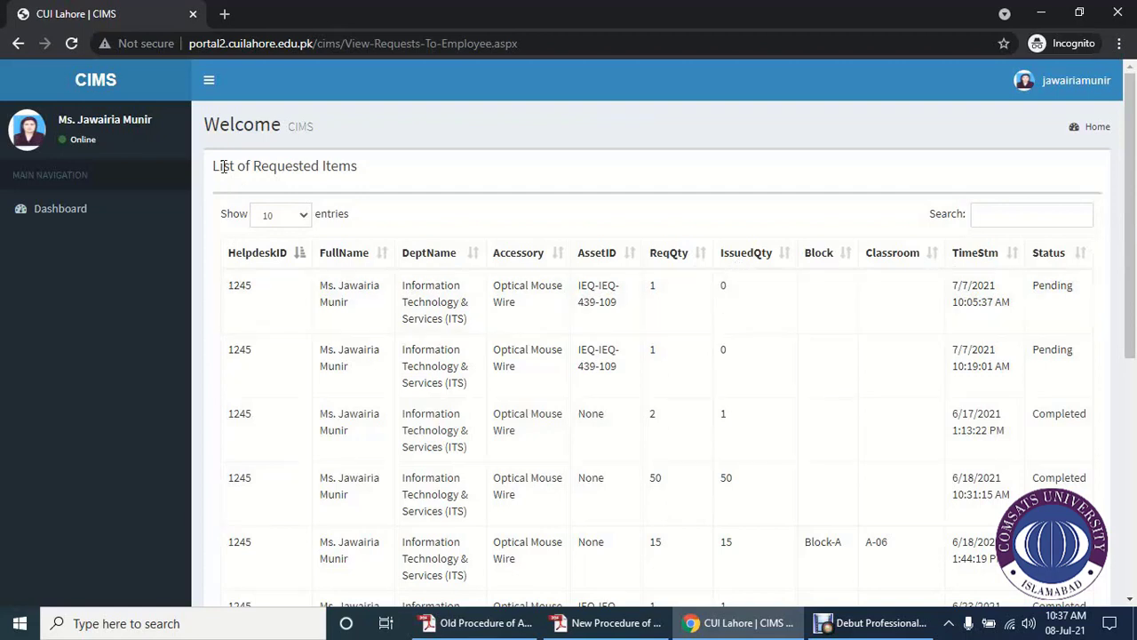
Step: Return to the dashboard and sign out of the CIMS account
{"action": "left_click", "coordinate": [103, 213]}
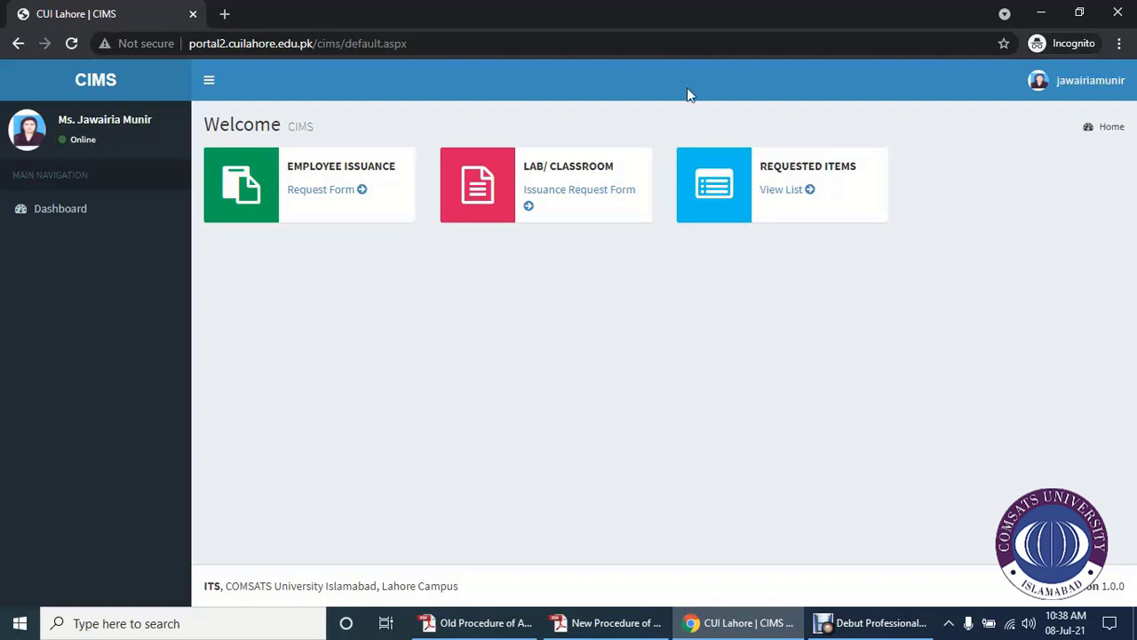
{"action": "left_click", "coordinate": [1098, 88]}
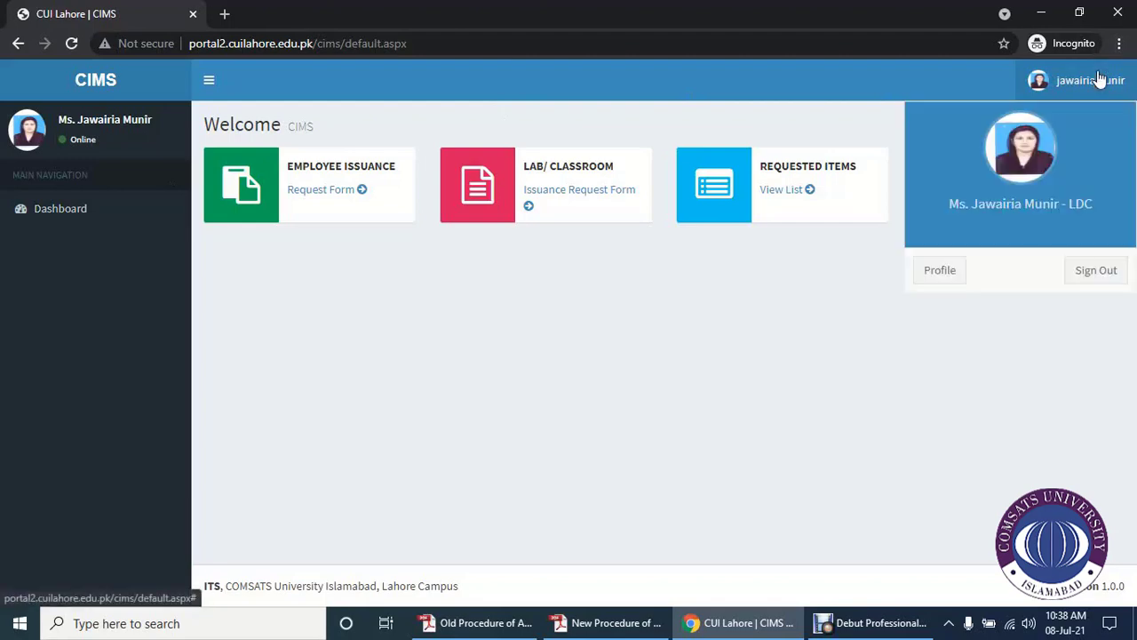
{"action": "left_click", "coordinate": [1102, 270]}
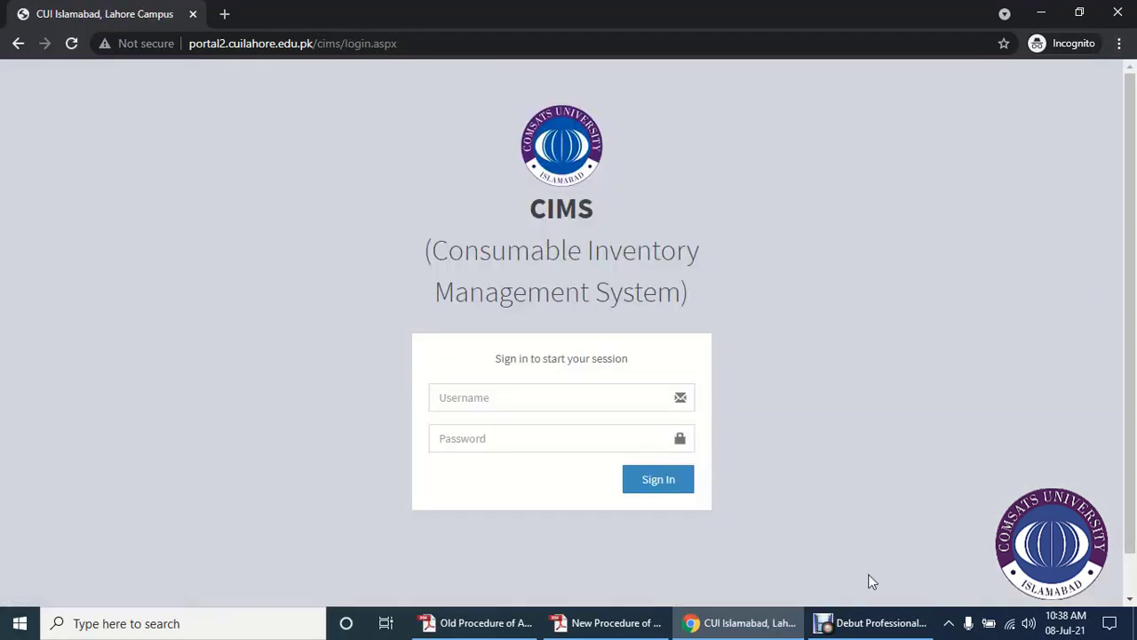